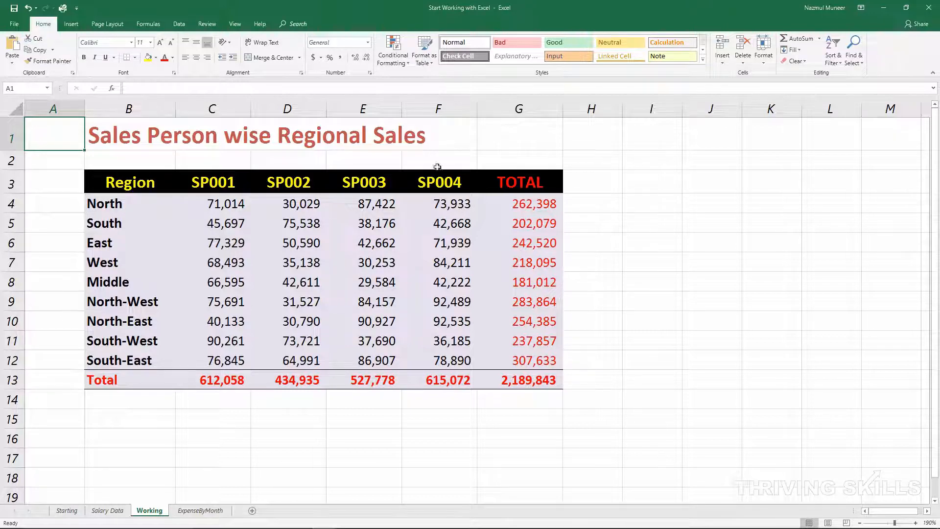
Step: Copy the SP001 header cell and paste it with its formatting into cell J3
click(181, 188)
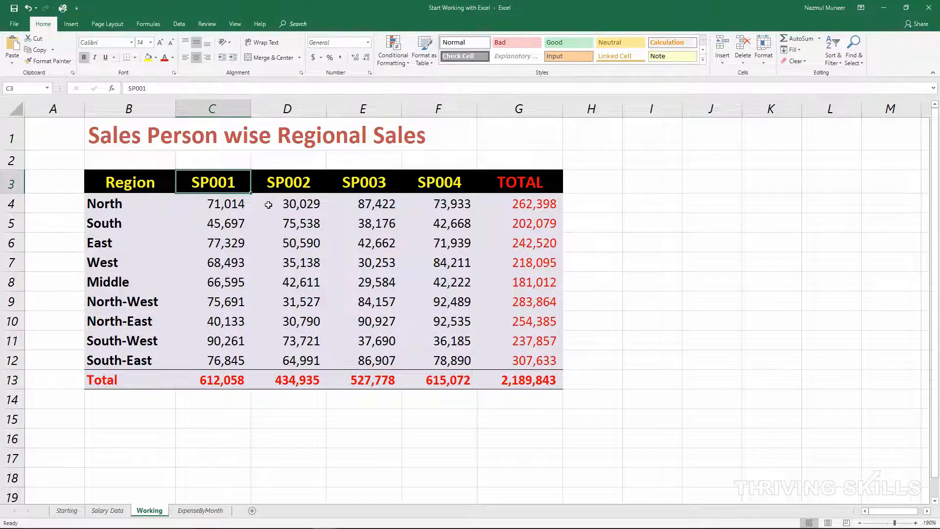
key(ctrl+c)
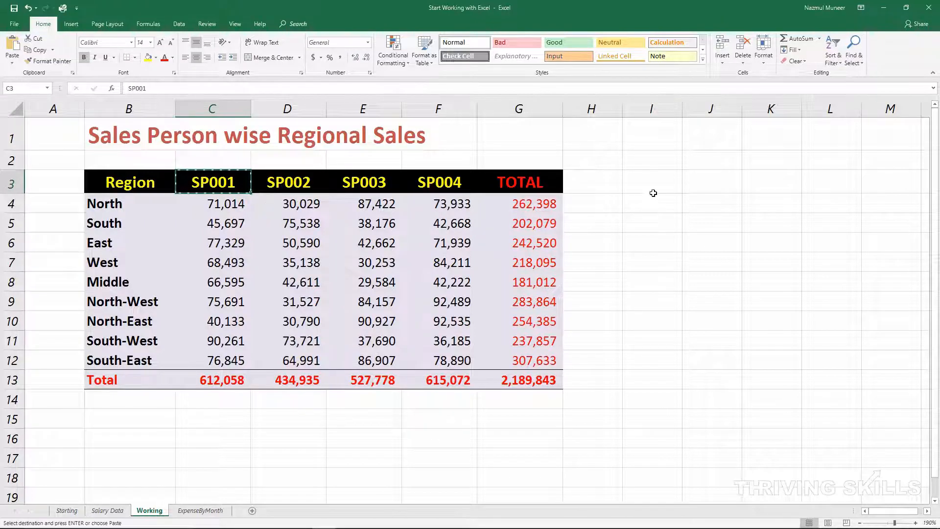
click(706, 183)
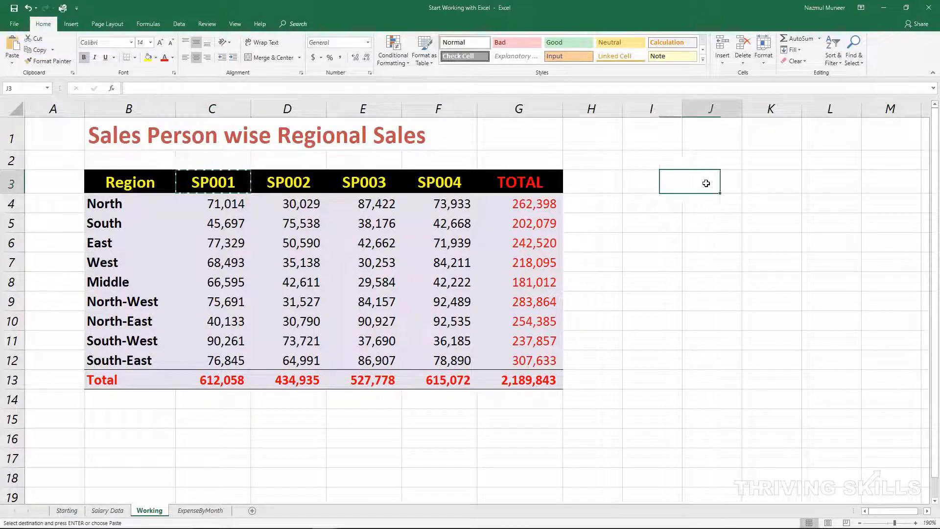
key(ctrl+v)
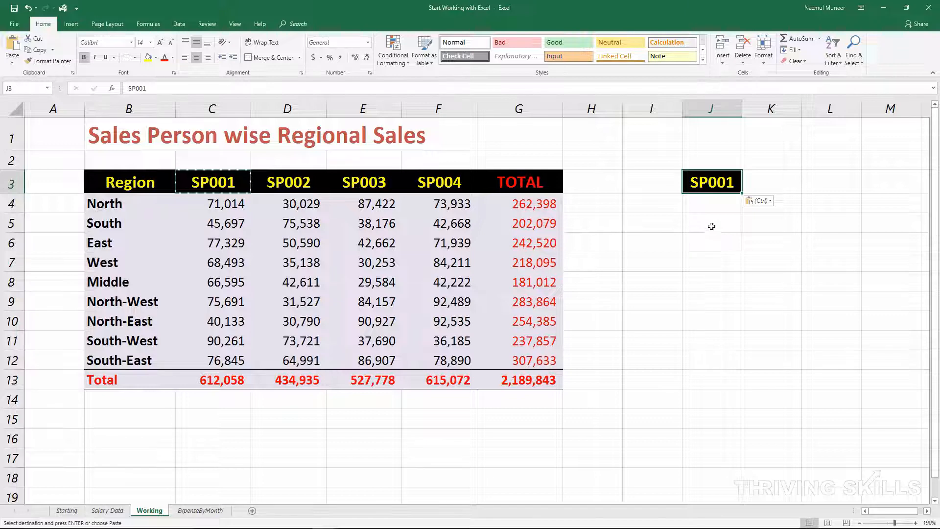
click(712, 228)
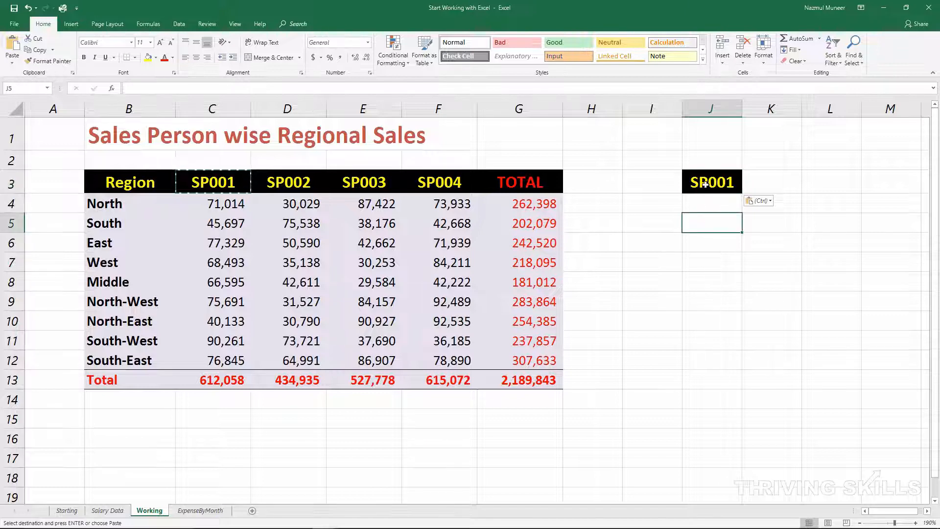
Step: Compare the original SP001 header with its copy in J3 and undo the paste
click(217, 187)
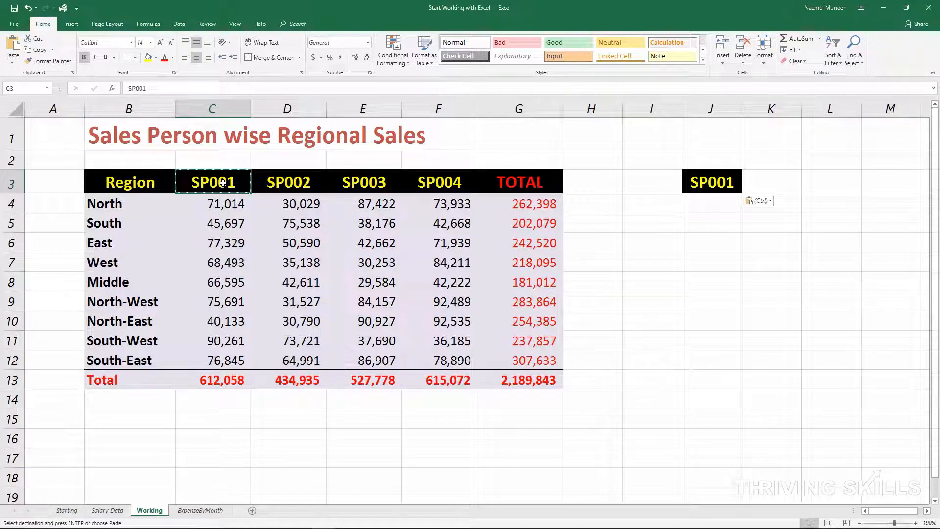
click(718, 182)
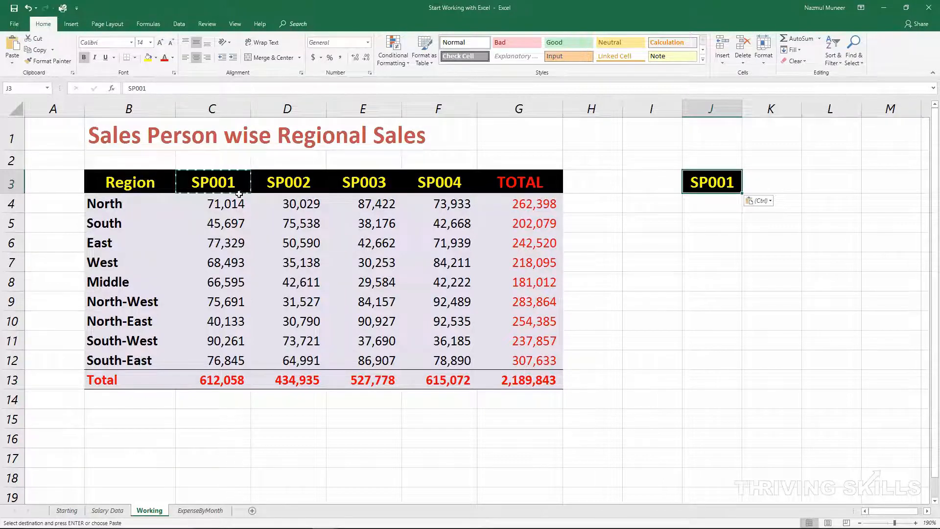
click(202, 185)
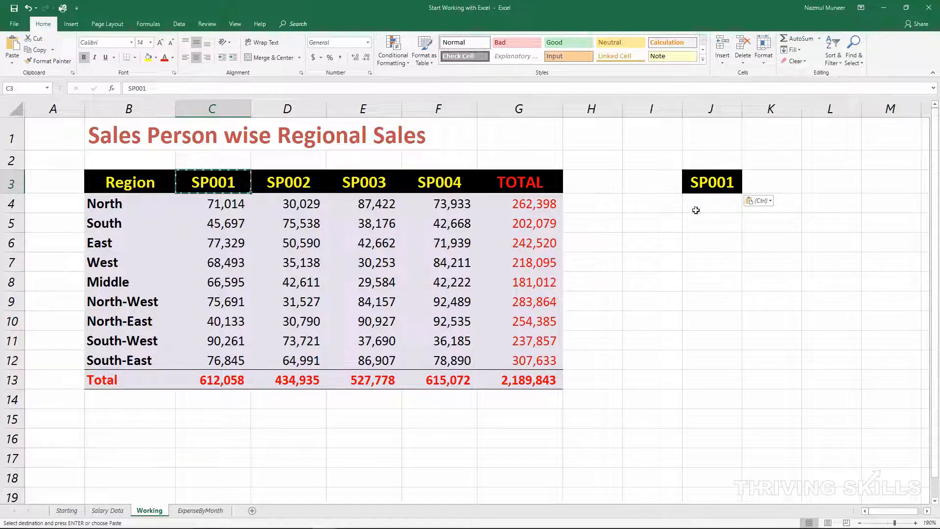
click(714, 183)
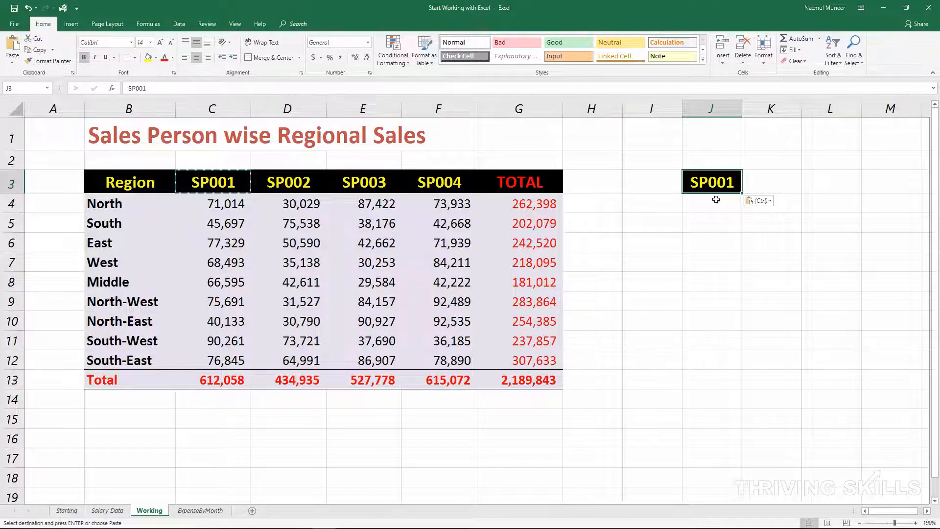
key(ctrl+z)
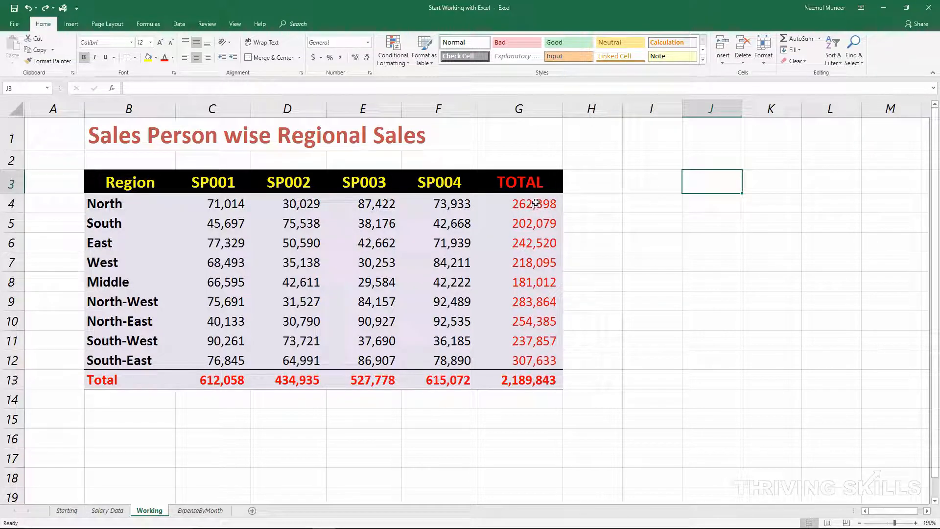
Step: Copy the North to West totals in G4:G7 and paste them normally starting at cell I10
drag(536, 203, 539, 260)
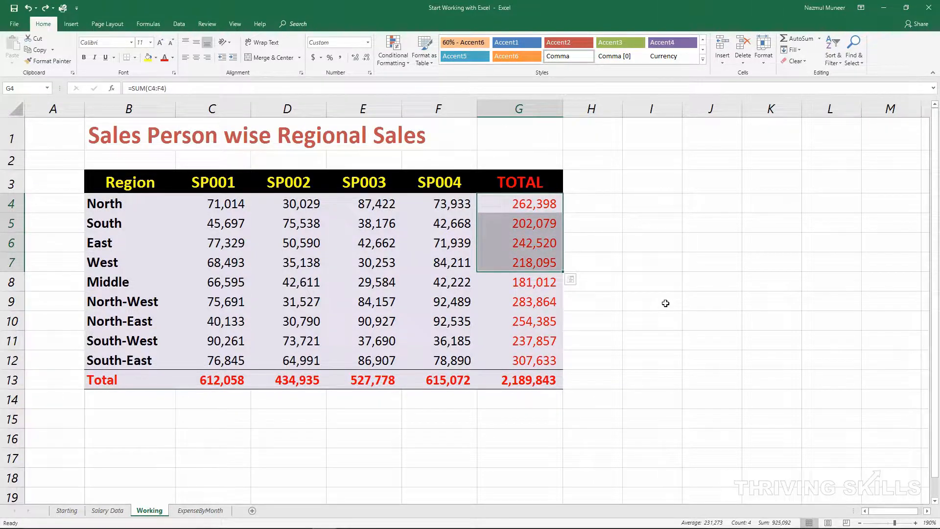
key(ctrl+c)
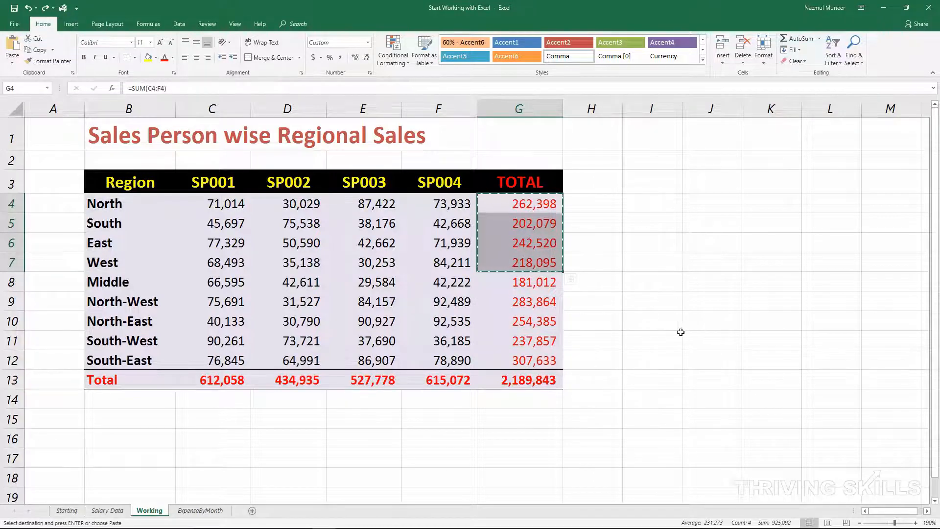
click(660, 321)
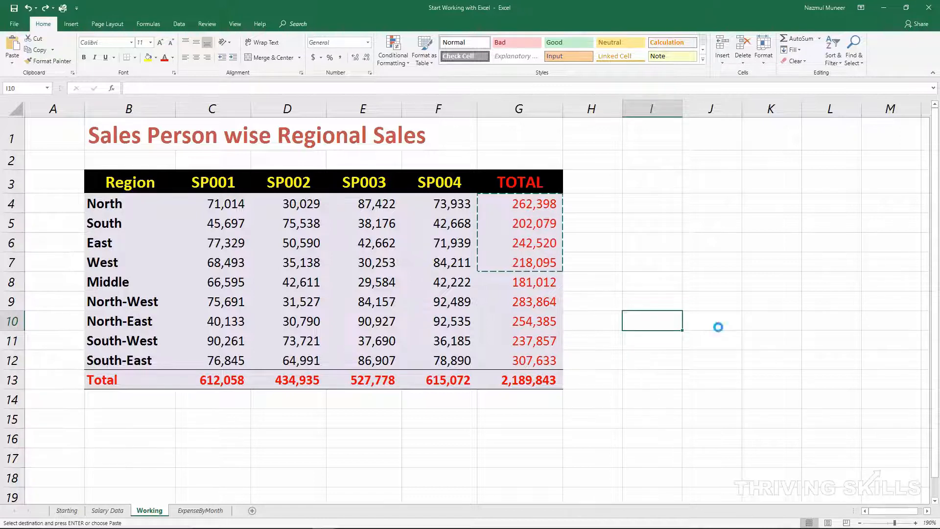
key(ctrl+v)
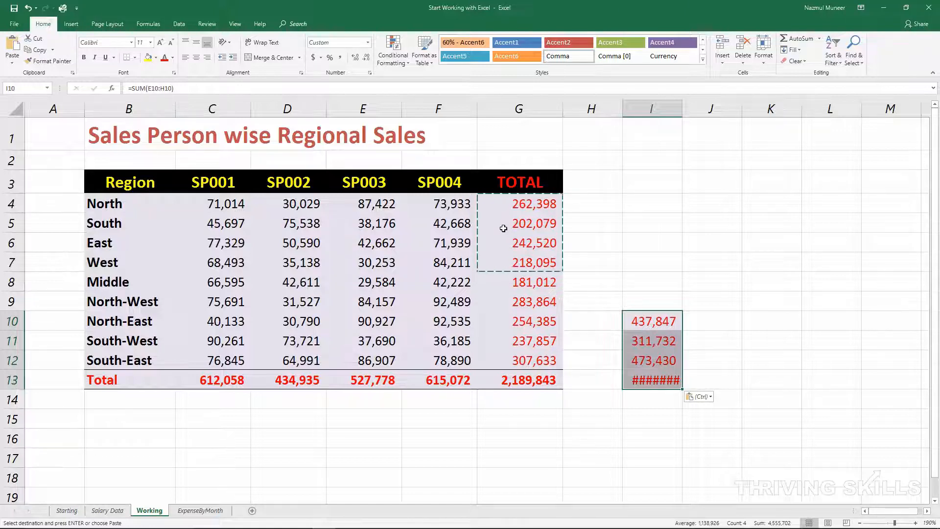
Step: Compare the South, East and West totals in column G with their pasted counterparts in column I
click(539, 224)
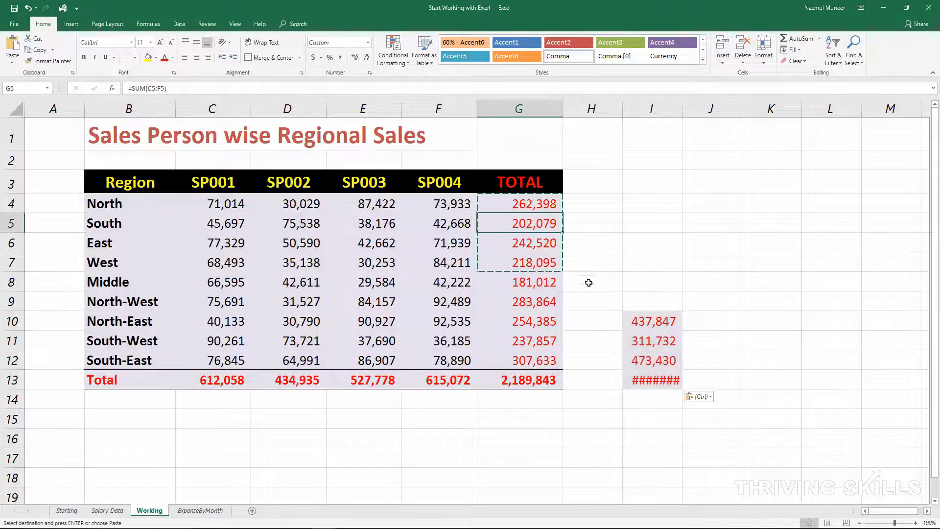
click(646, 343)
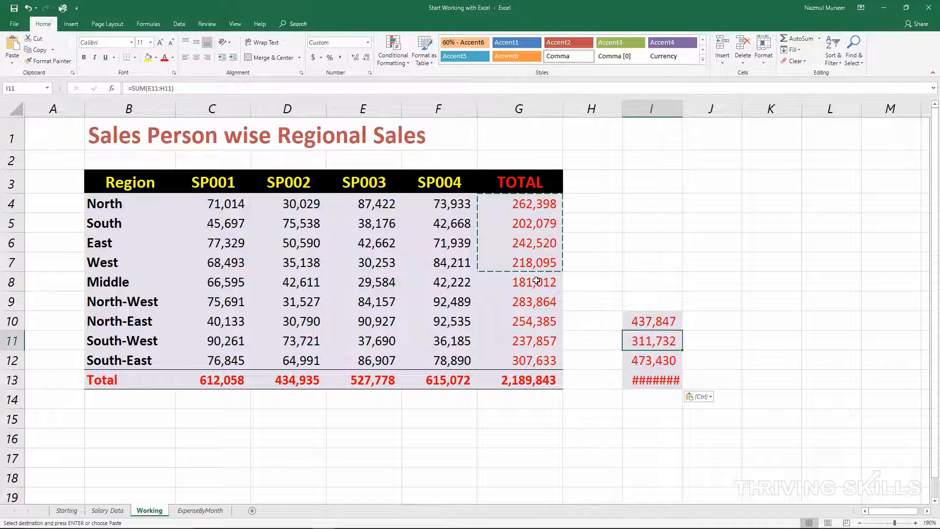
drag(542, 243, 575, 248)
drag(635, 361, 690, 360)
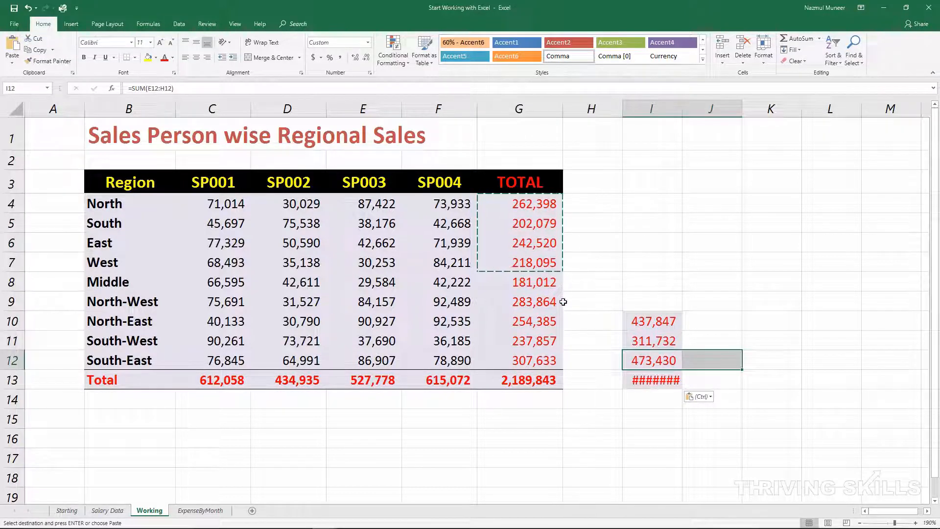
drag(511, 266, 579, 260)
drag(632, 379, 693, 380)
Step: Auto-fit the width of column I to its contents and check the pasted cells I13 and I10
double_click(682, 108)
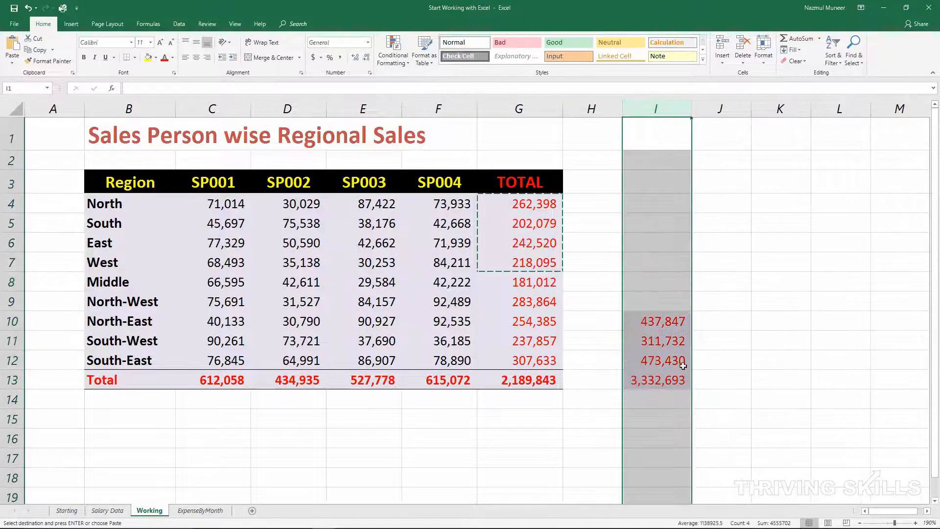
click(678, 377)
click(655, 318)
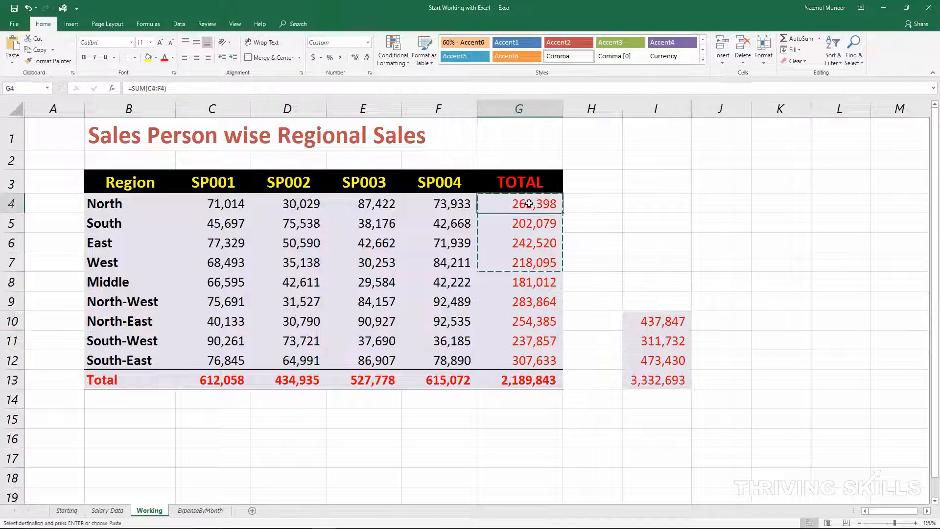
Step: Examine the formulas behind the North, South and East totals in G4, G5 and G6
double_click(529, 203)
key(Return)
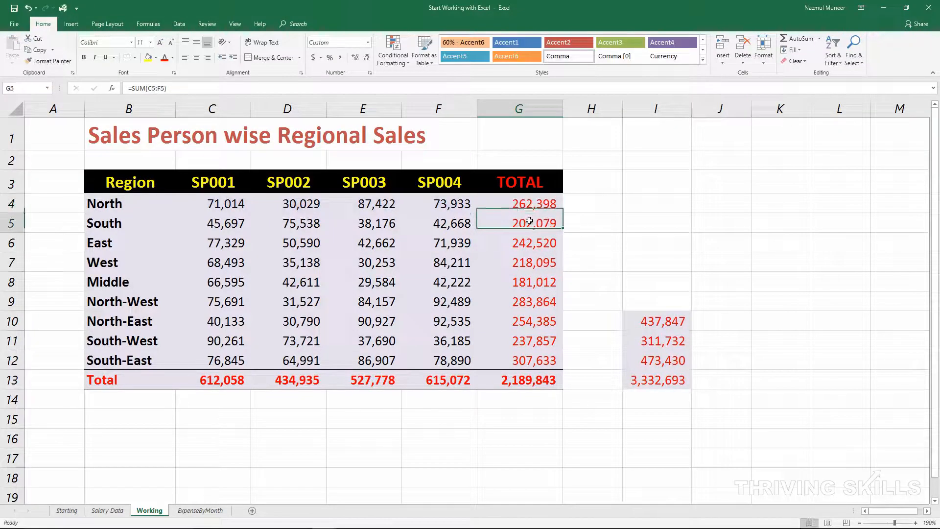
double_click(531, 223)
key(Return)
double_click(537, 246)
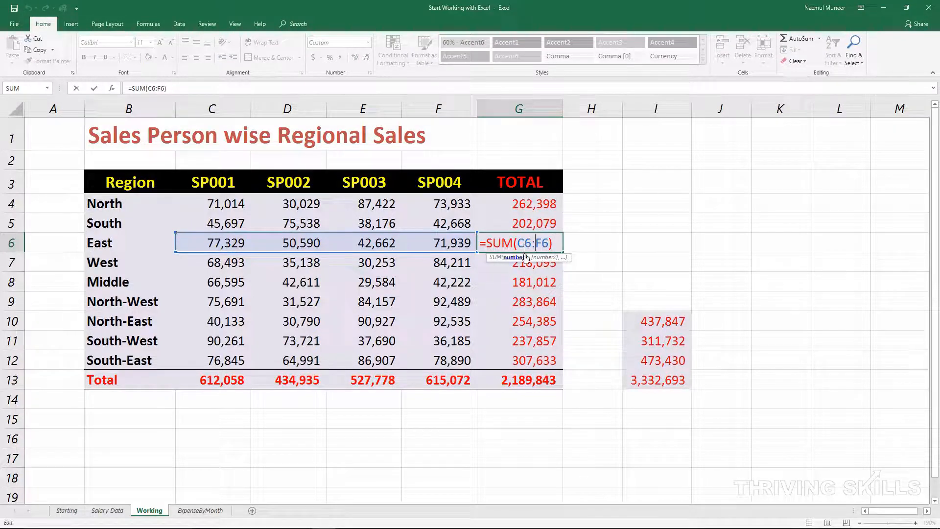
key(Escape)
Step: Inspect the pasted formula in I10, and undo both the column I width change and the paste
double_click(656, 321)
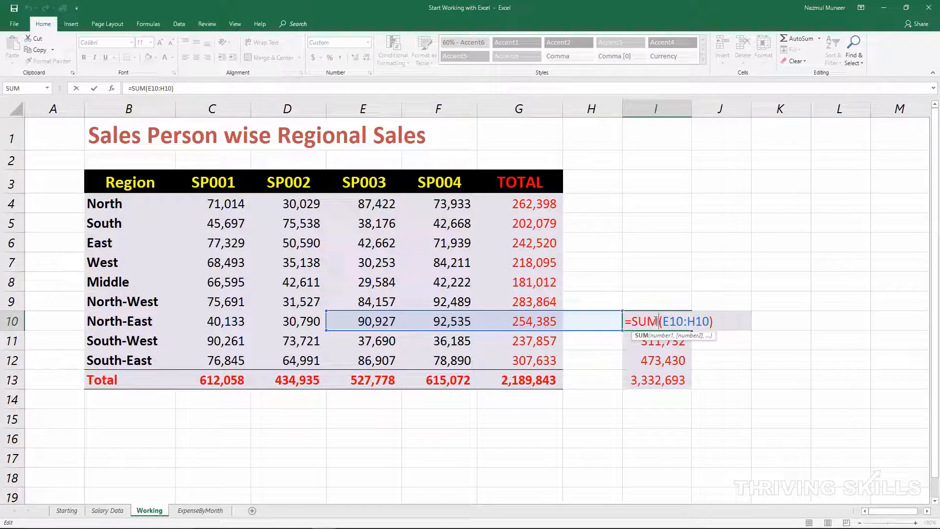
key(ctrl+Return)
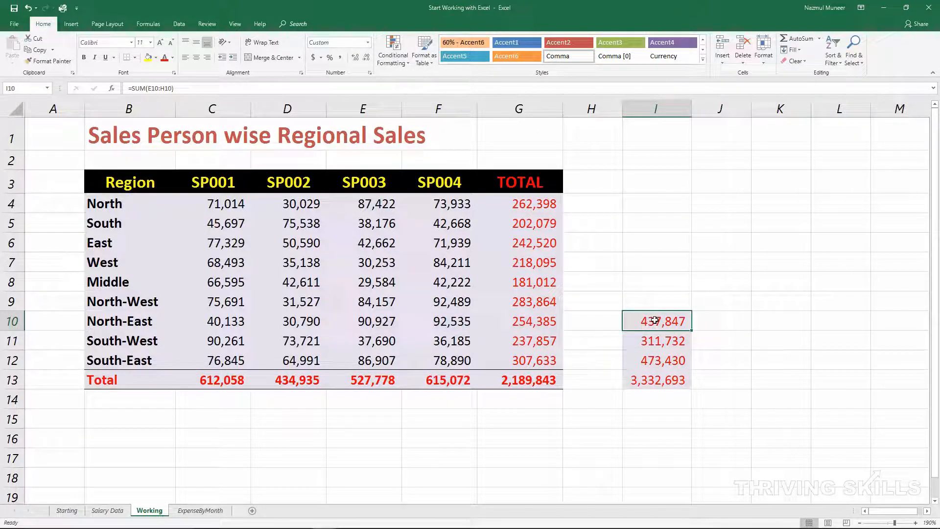
key(ctrl+z)
key(ctrl+z)
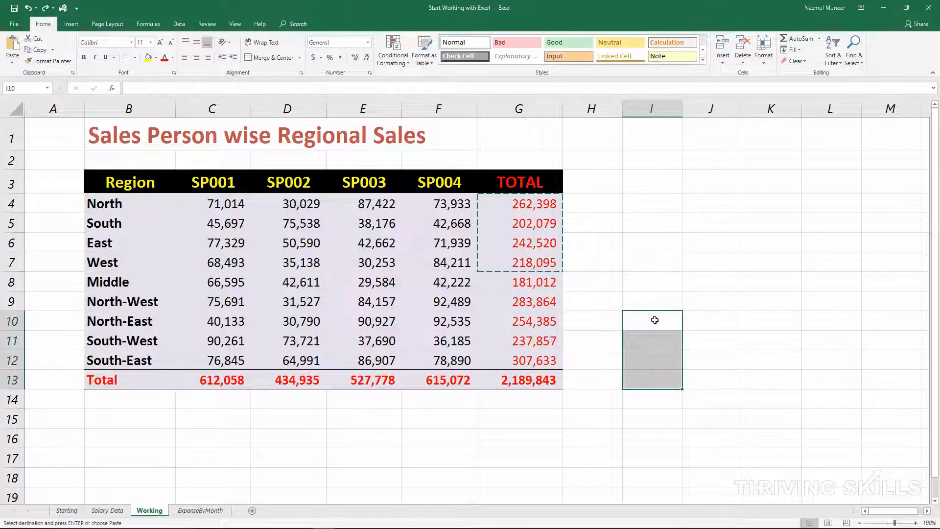
Step: Use Paste Special with the Values option to paste the copied totals from G4:G7 starting at cell I8
drag(514, 216, 533, 258)
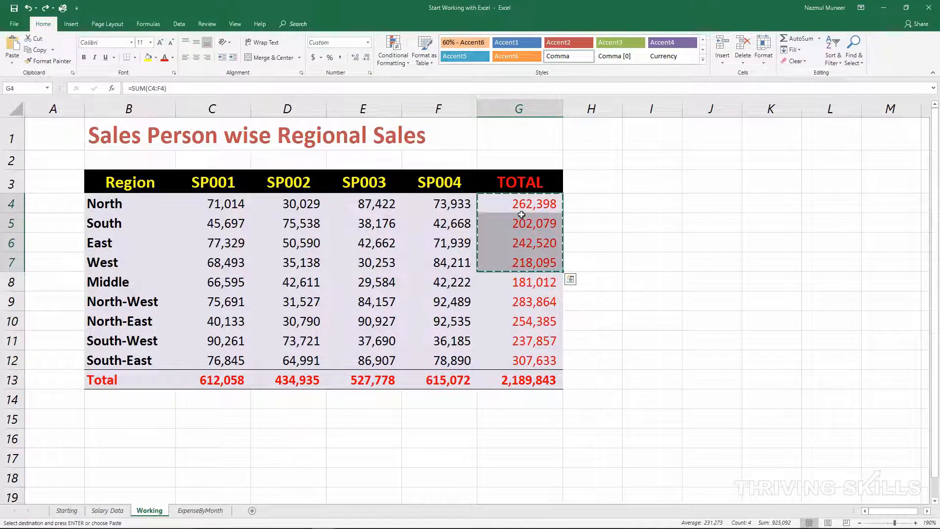
drag(531, 198, 533, 257)
click(661, 283)
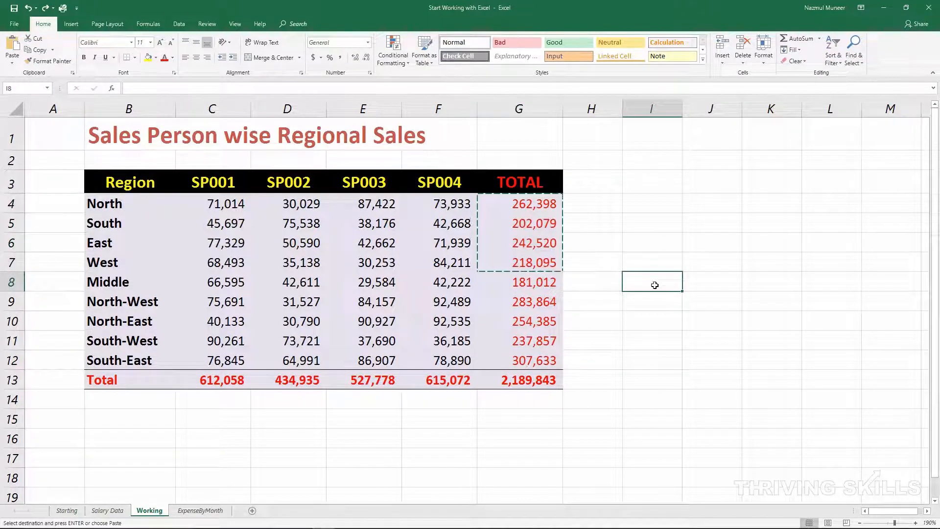
right_click(660, 285)
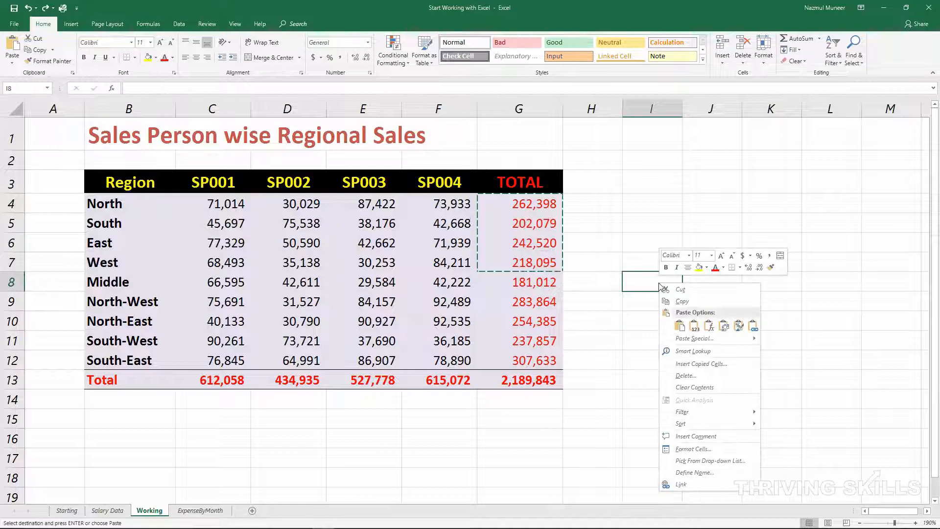
click(693, 339)
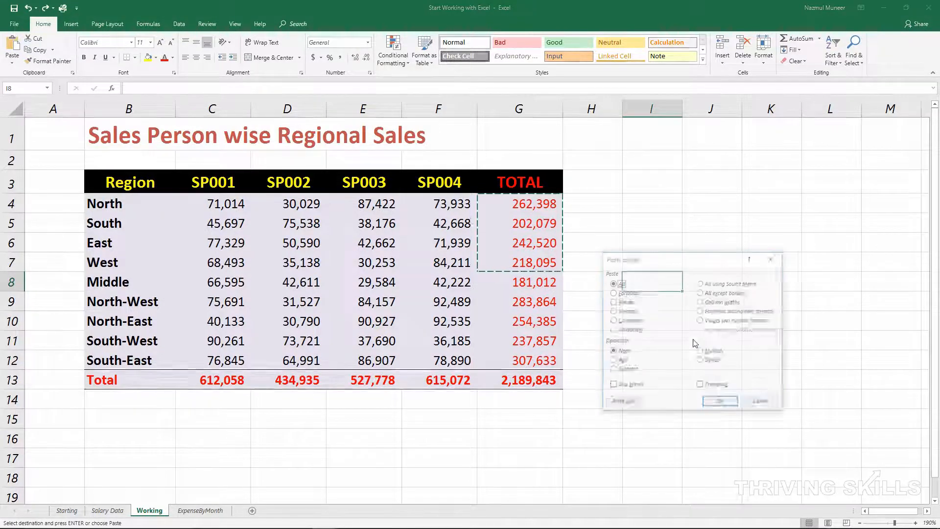
drag(670, 263, 693, 118)
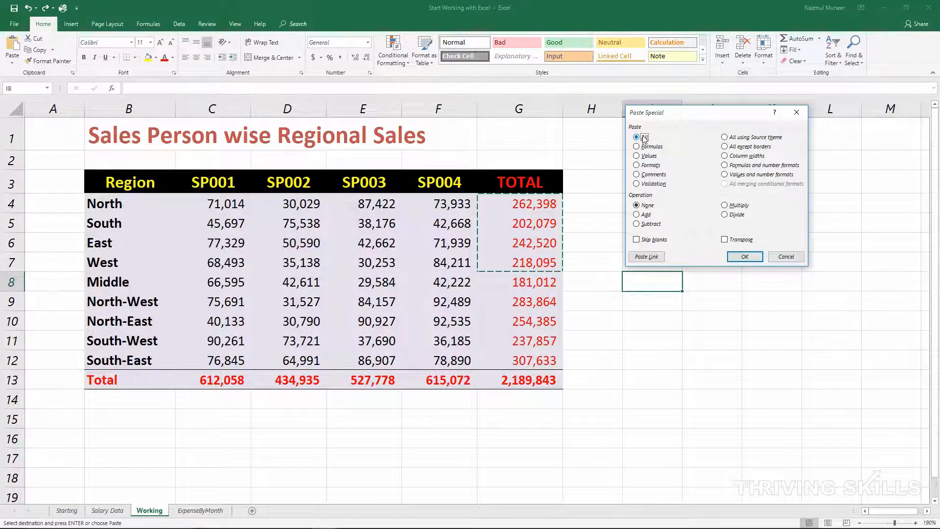
click(652, 147)
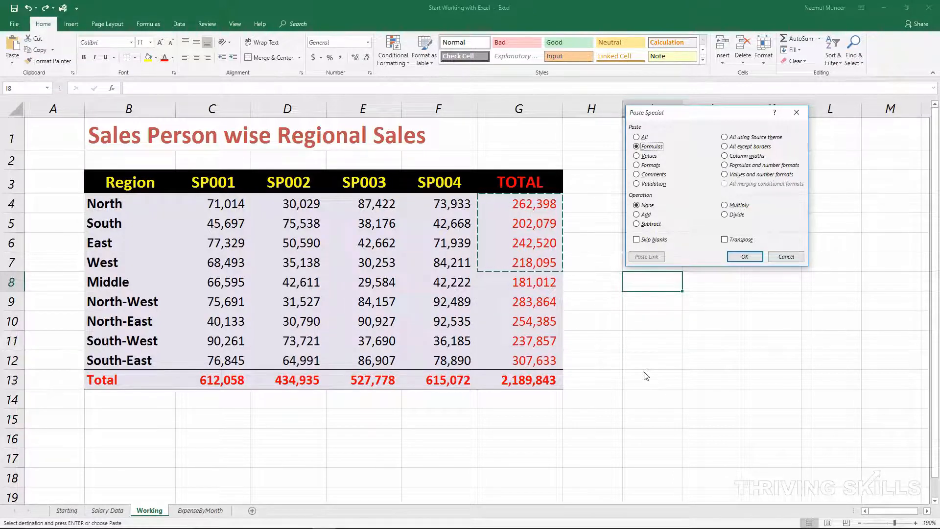
click(653, 156)
click(654, 168)
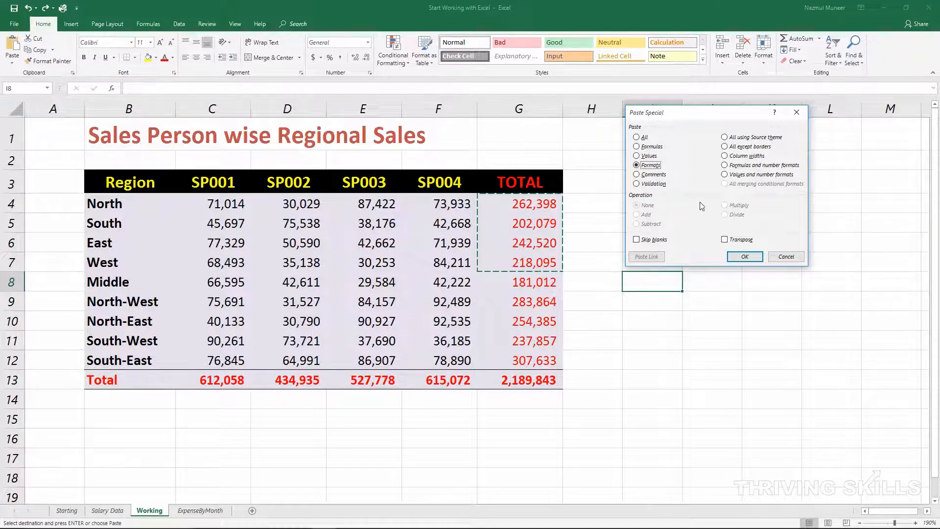
click(649, 157)
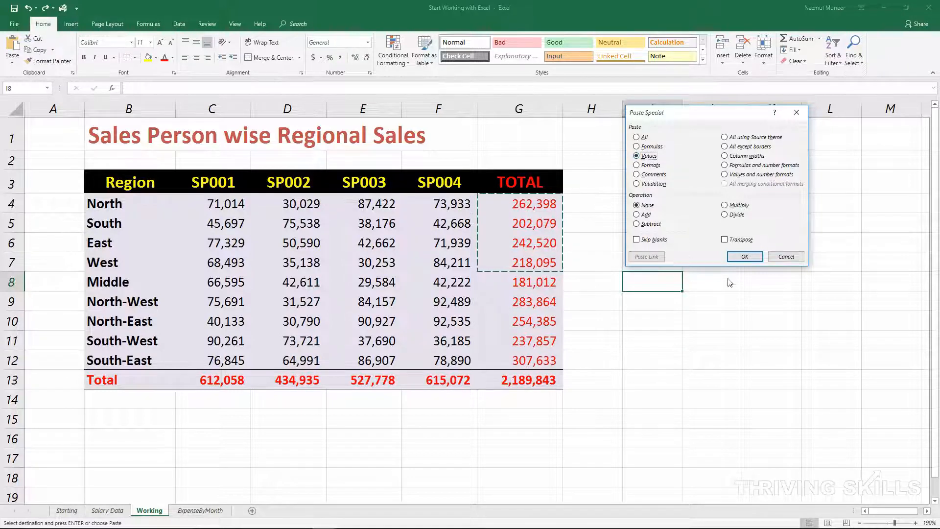
click(737, 256)
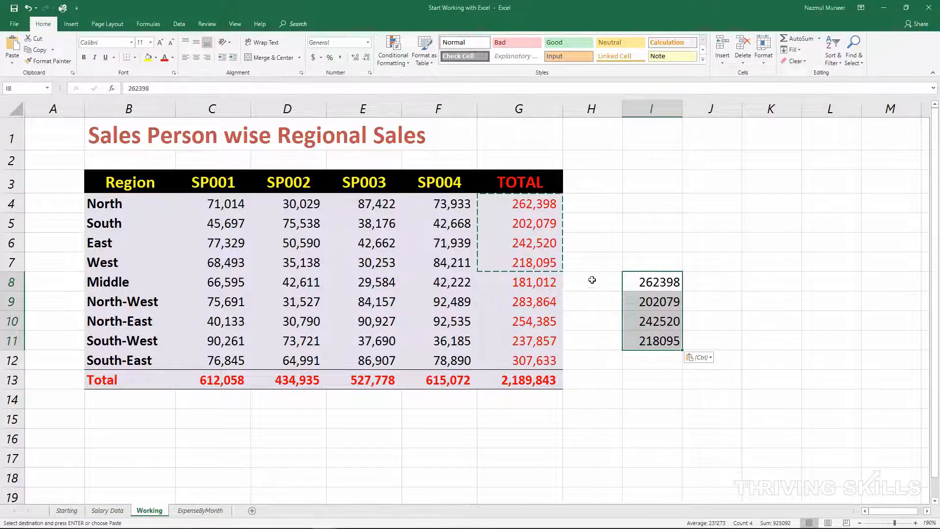
Step: Compare the formula behind the North total in G4 with the pasted content of cell I8
double_click(522, 209)
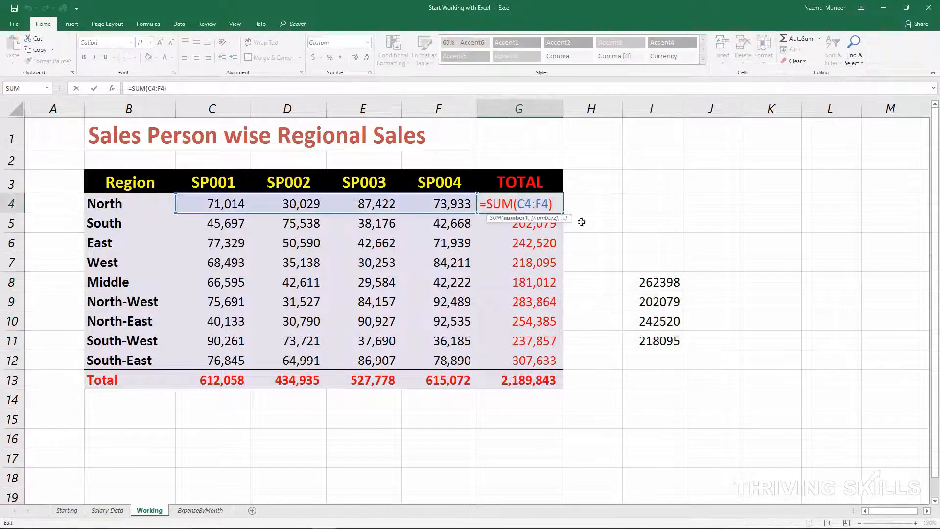
key(Escape)
click(657, 282)
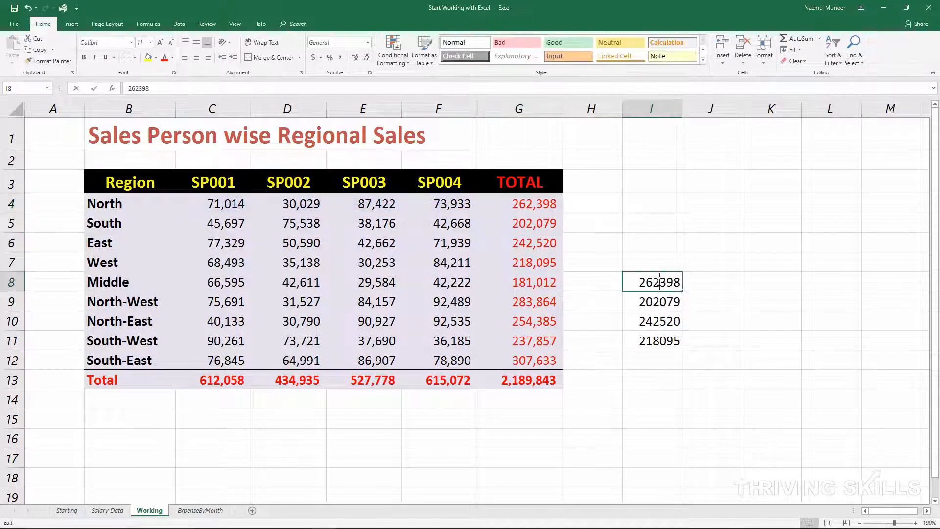
Step: Inspect the contents of pasted cells I9 and I10 for formulas, leaving them unedited
click(661, 294)
double_click(661, 295)
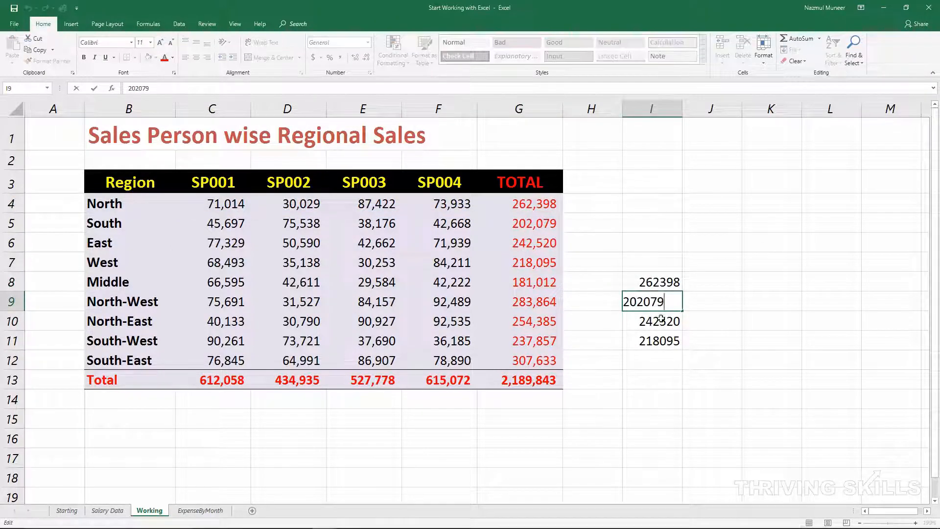
double_click(662, 323)
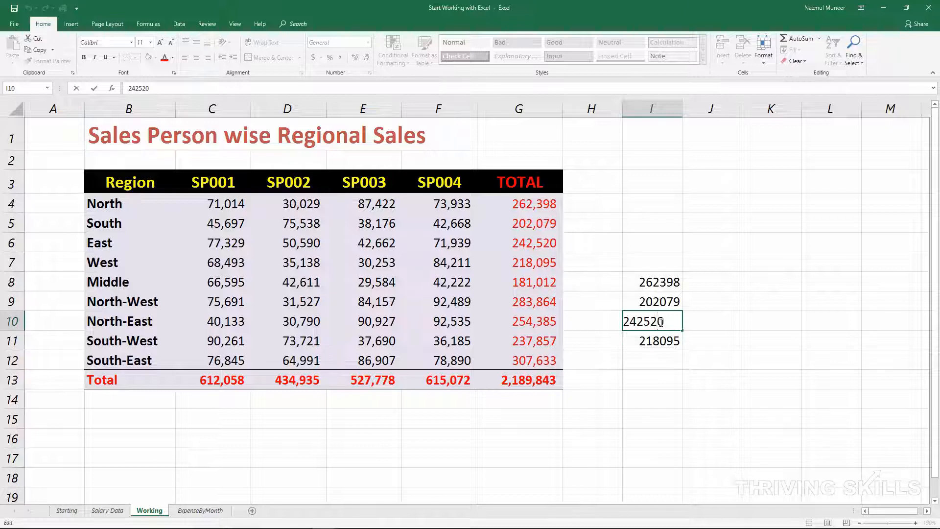
key(Escape)
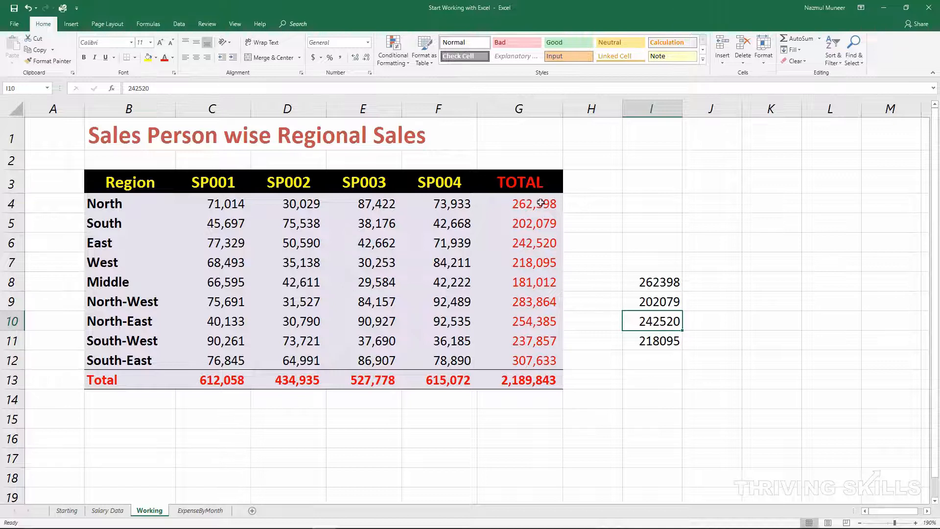
Step: Copy the totals in G4:G7 and open Paste Special for cell J6, moving the dialog clear of the destination
drag(540, 202, 539, 263)
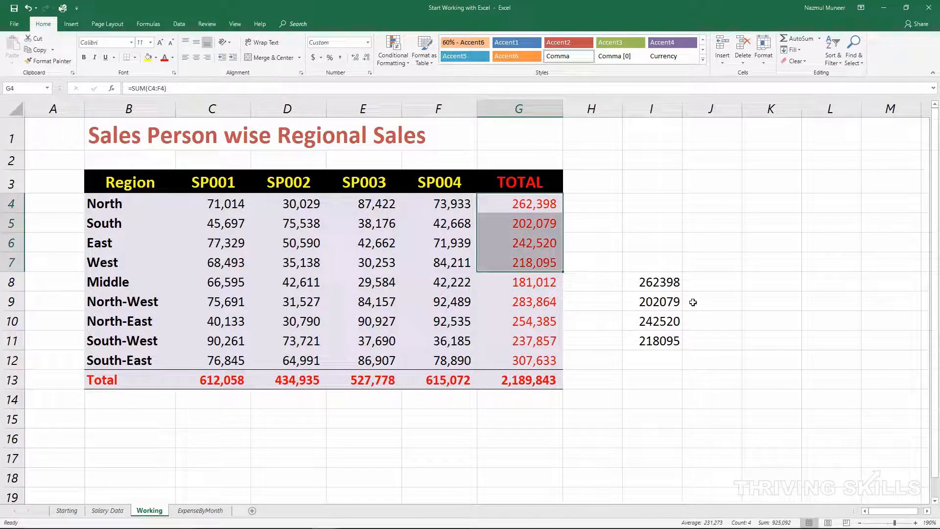
key(ctrl+c)
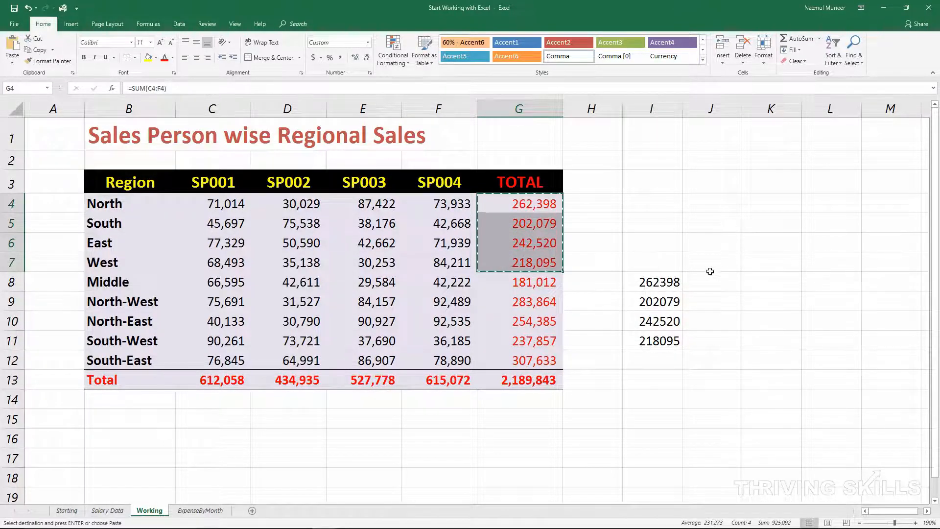
click(719, 245)
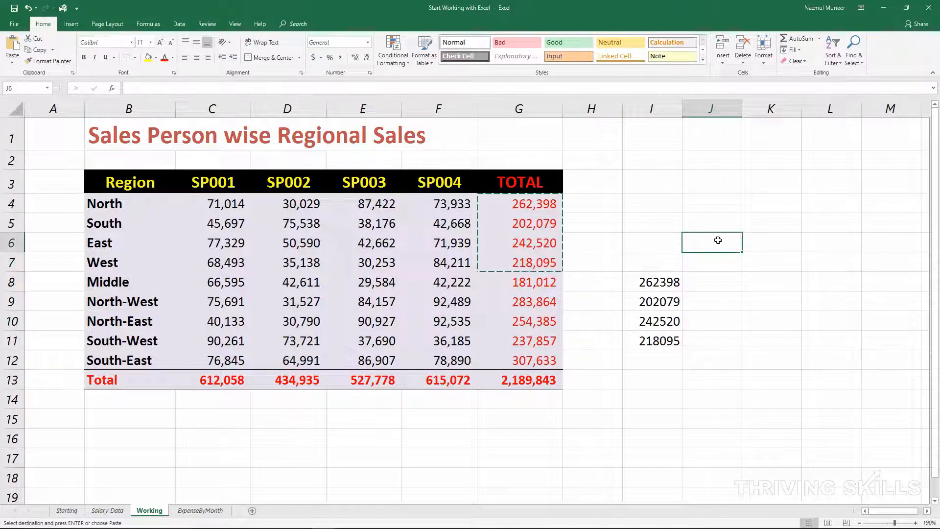
right_click(717, 242)
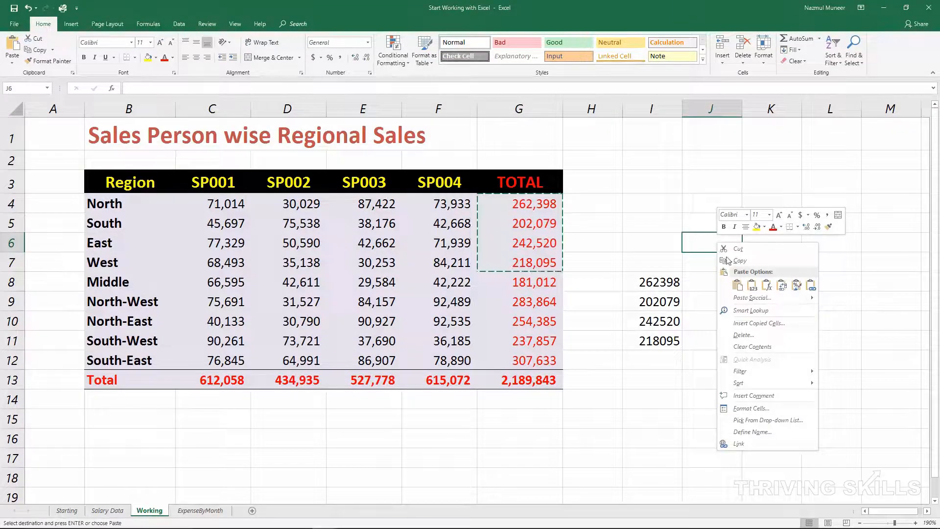
click(754, 297)
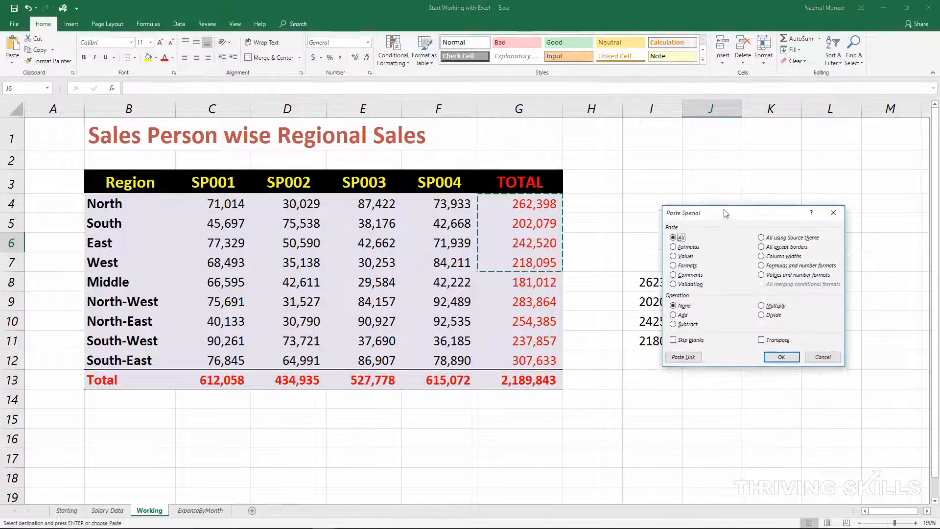
drag(726, 212, 679, 75)
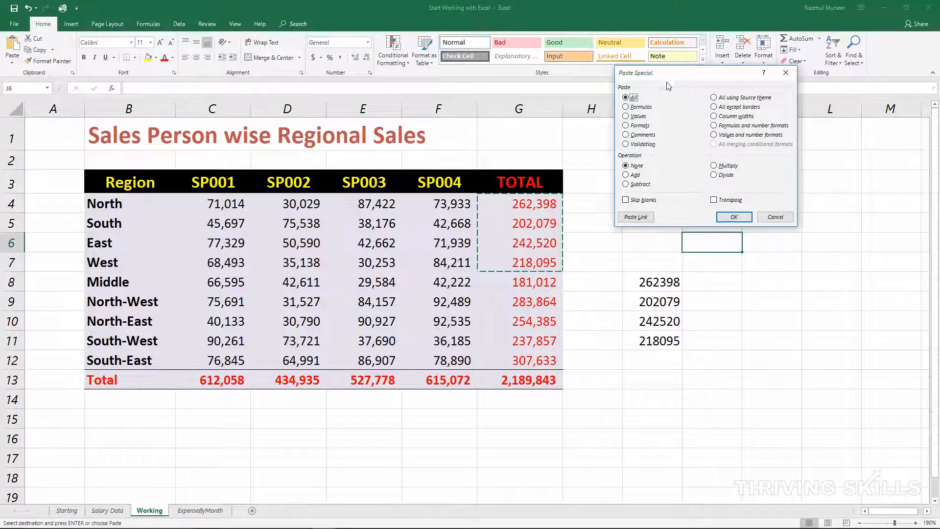
Step: Review the Paste Special options Comments, Validation, All using Source theme, All except borders, Column widths, and Formulas and number formats
click(636, 135)
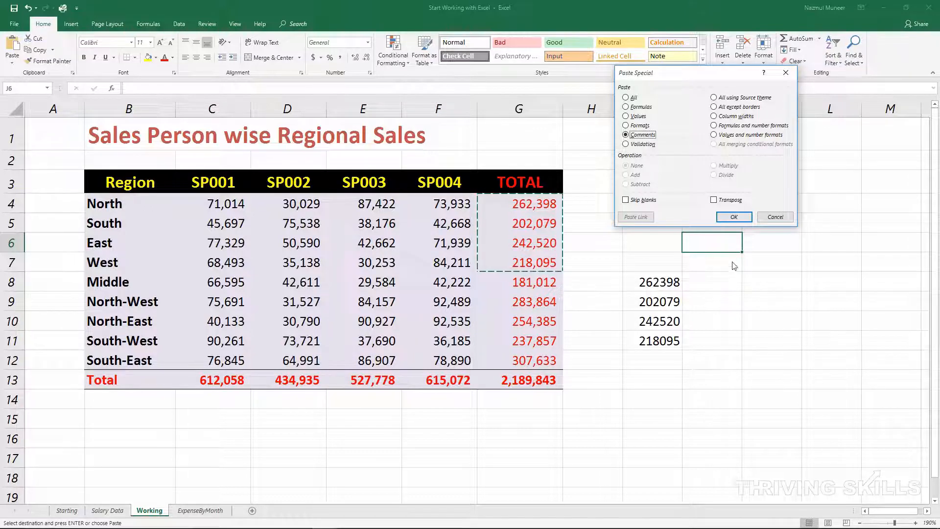
click(643, 144)
click(730, 99)
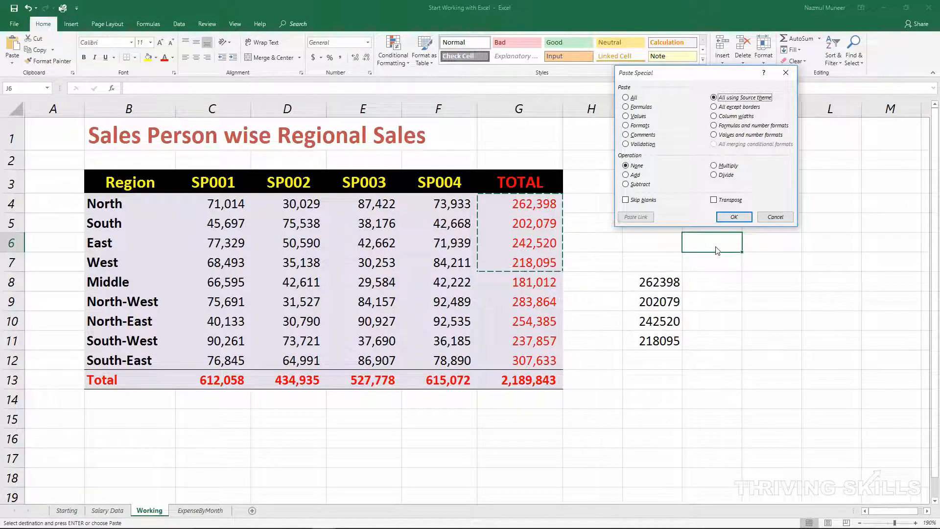
click(738, 109)
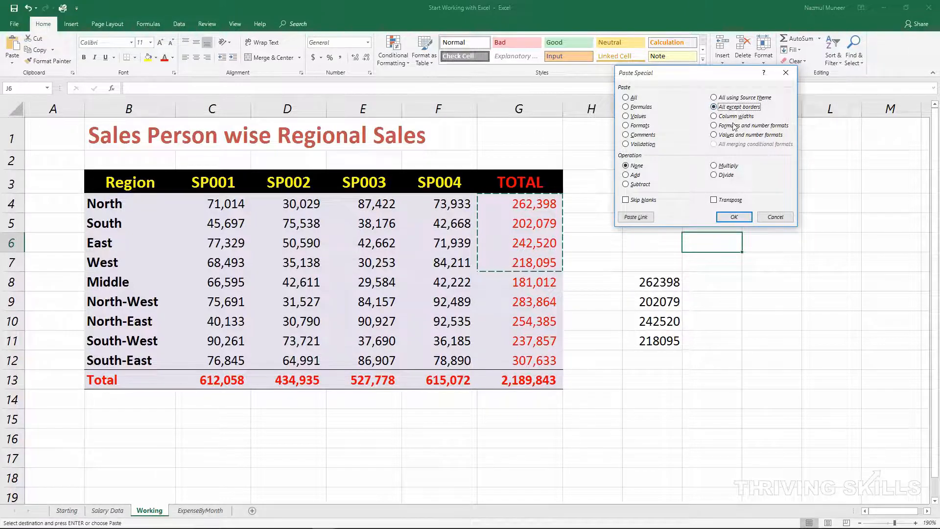
click(735, 118)
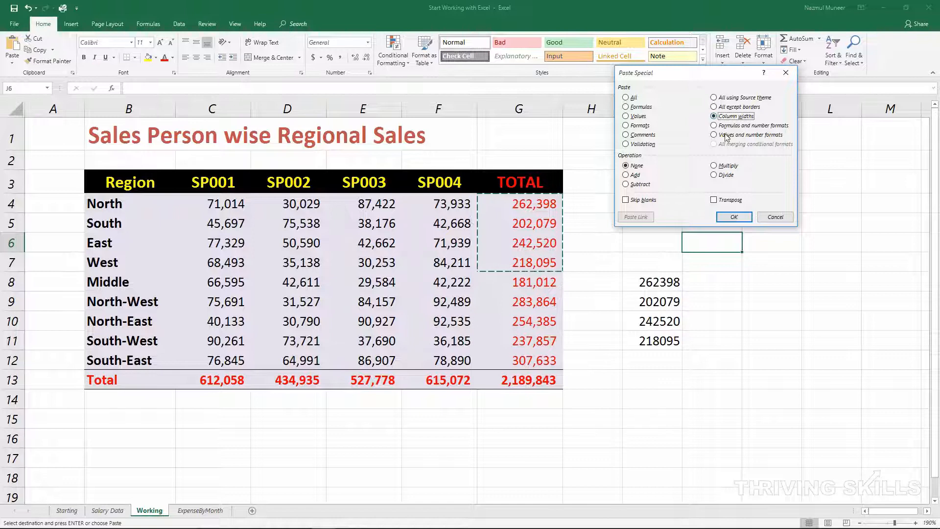
click(732, 127)
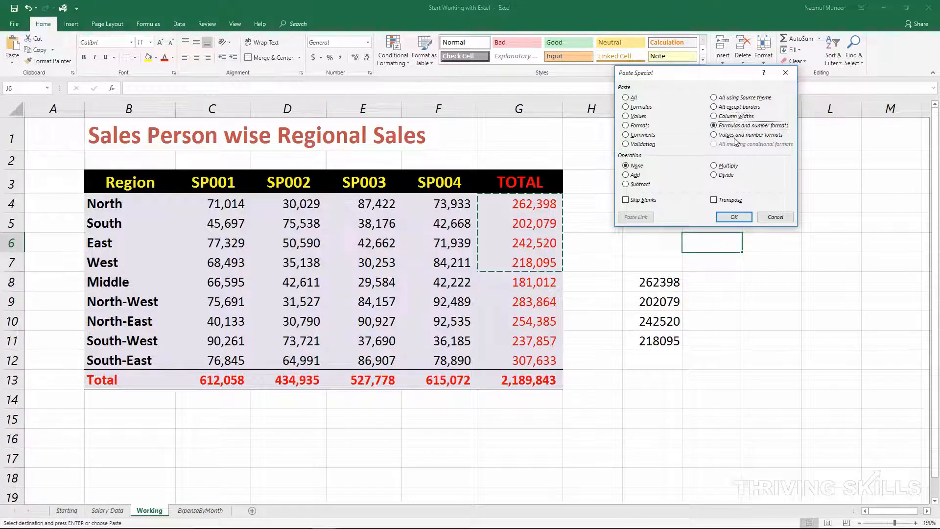
Step: Paste the copied totals starting at J6 with the Values and number formats option
click(728, 135)
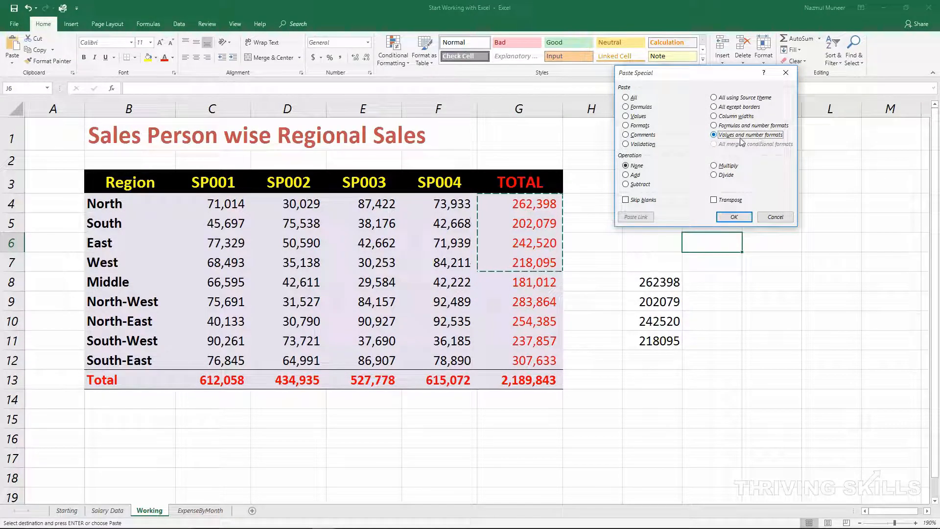
click(734, 217)
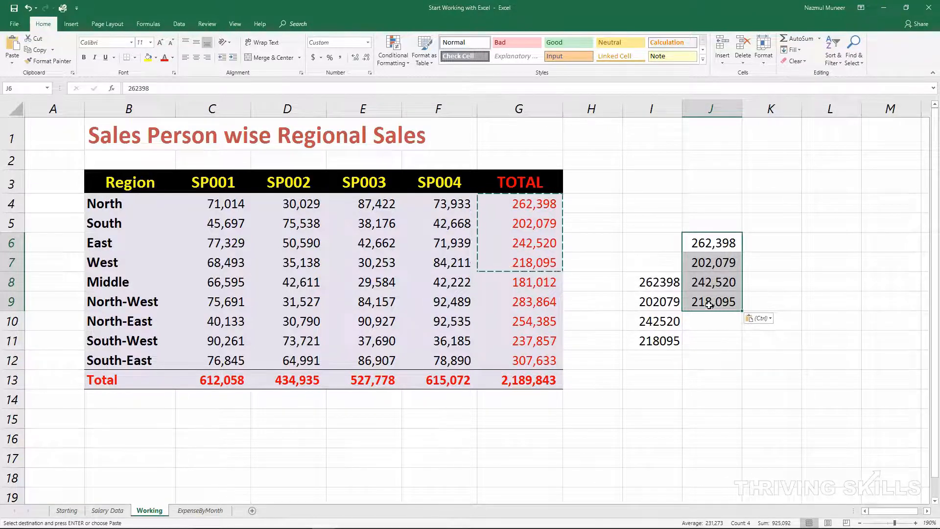
Step: Inspect the contents of each pasted cell in J6:J9 for formulas, and select the range
double_click(719, 244)
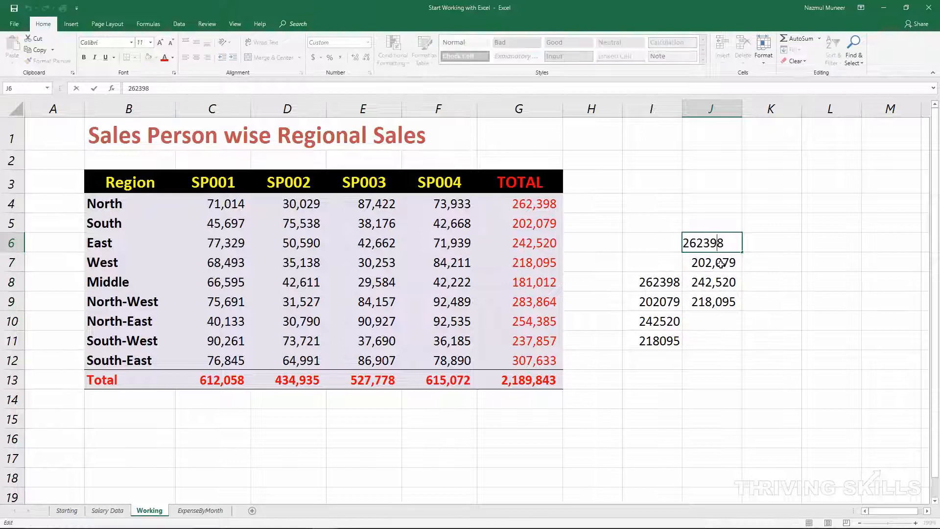
double_click(719, 263)
double_click(720, 282)
double_click(722, 303)
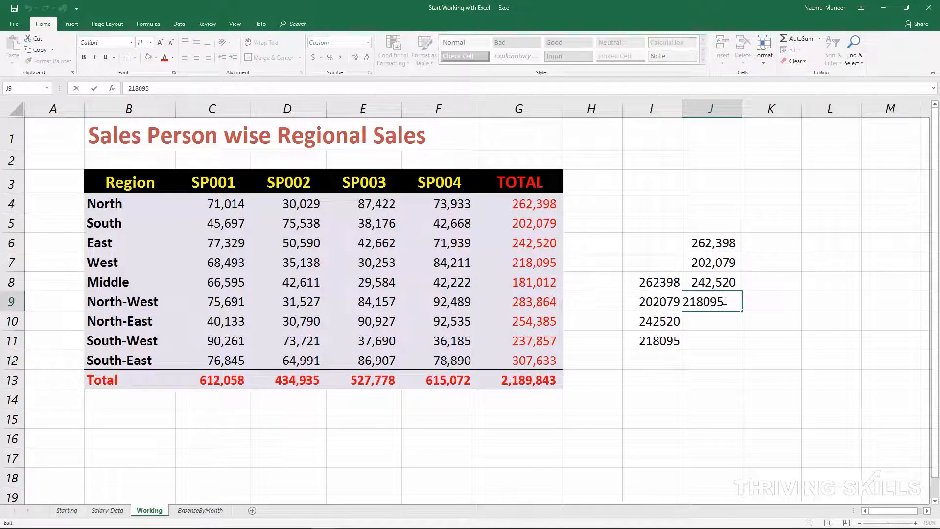
drag(725, 245, 726, 297)
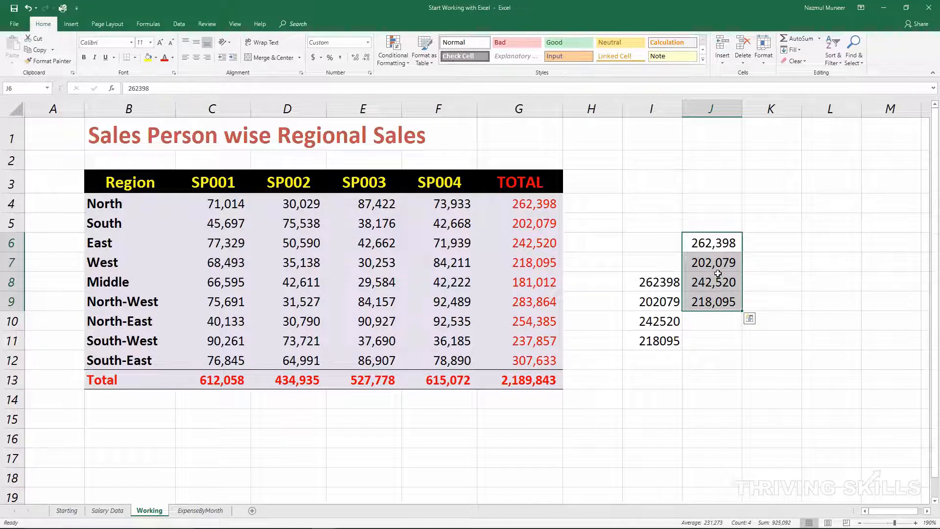